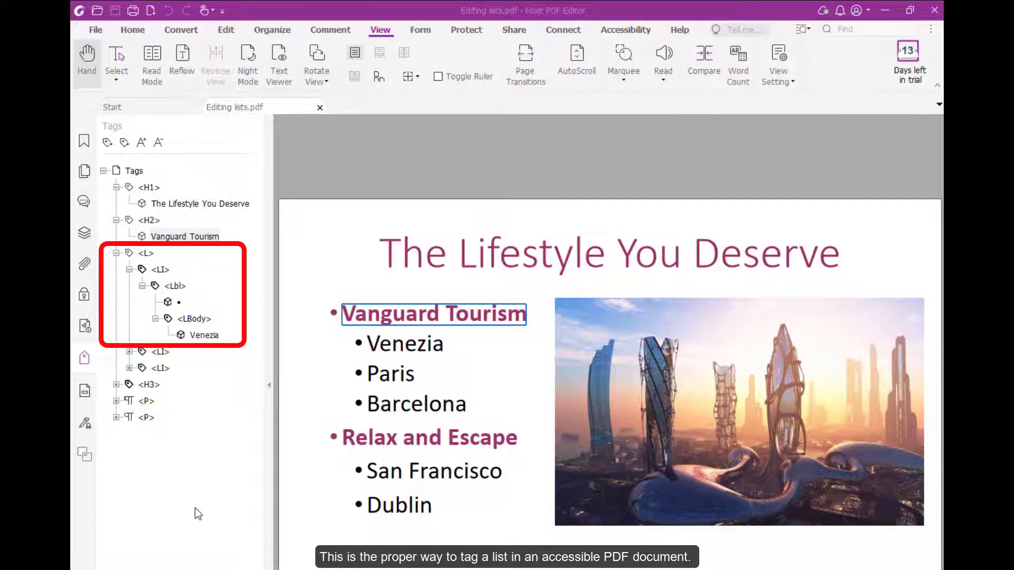
- Collapse the first <L> list node and expand the <H3> Relax and Escape heading tag
click(117, 253)
click(116, 270)
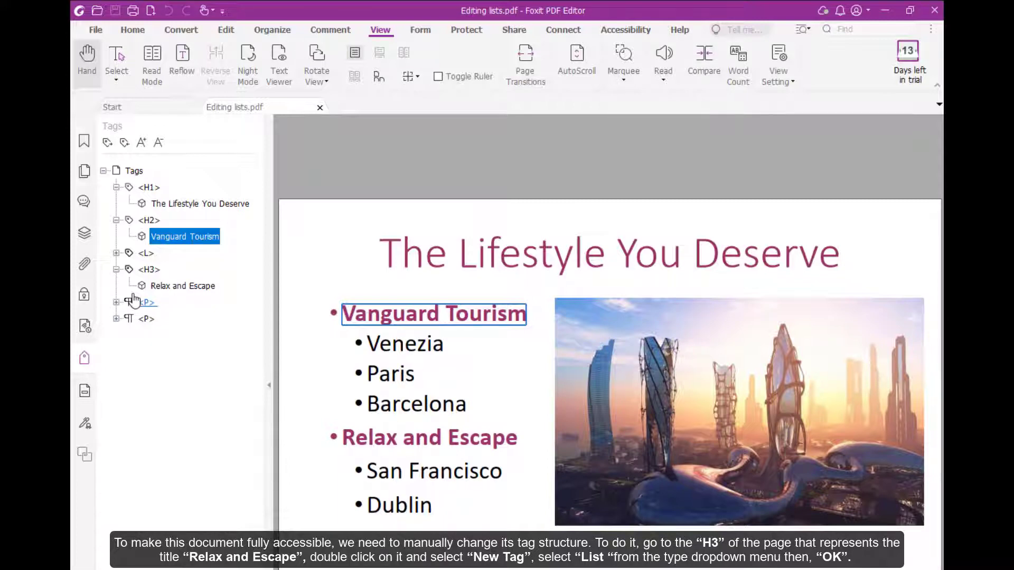
- Create a new tag of type List directly after the <H3> Relax and Escape heading
click(149, 270)
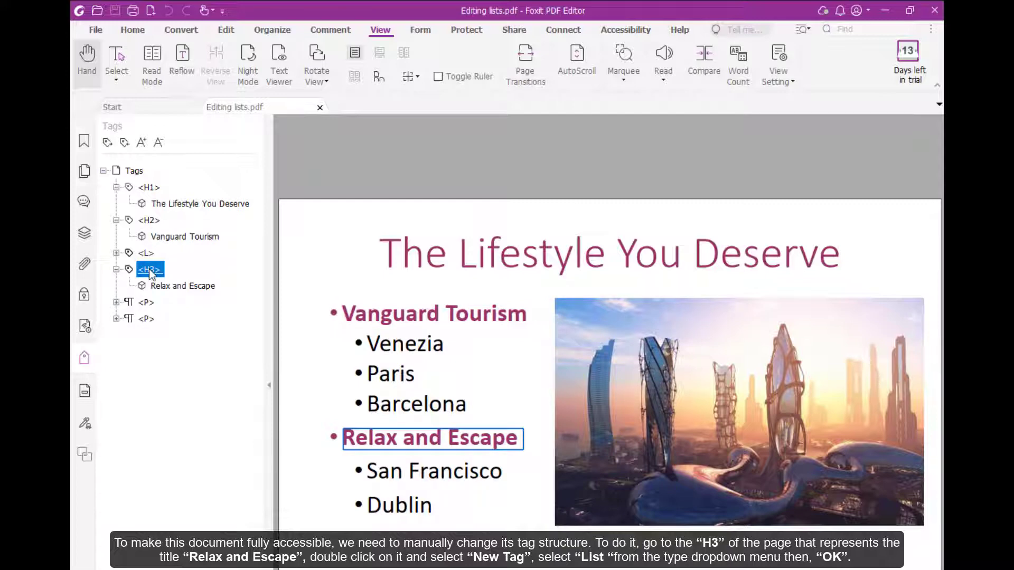
right_click(150, 270)
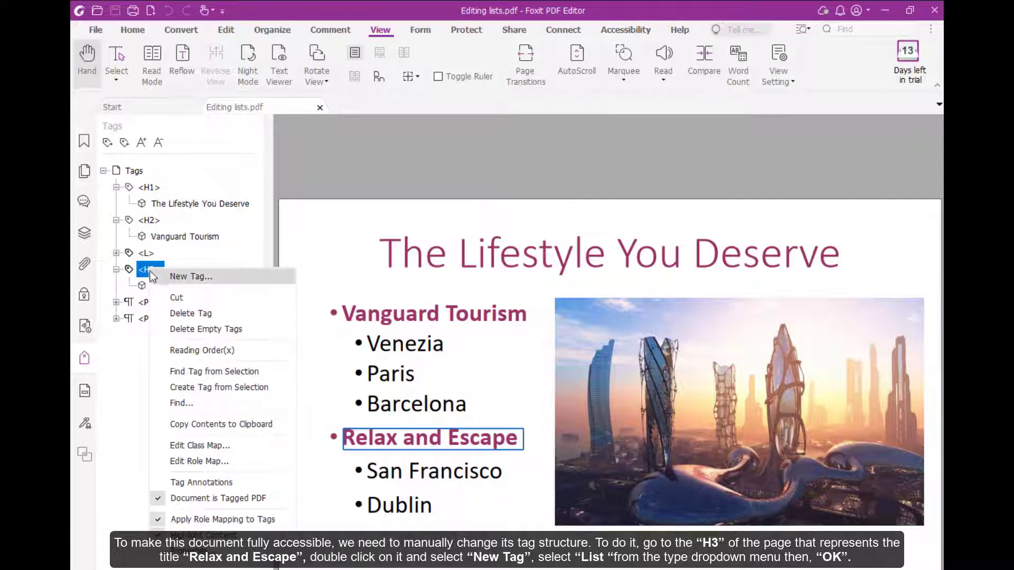
click(174, 274)
click(584, 306)
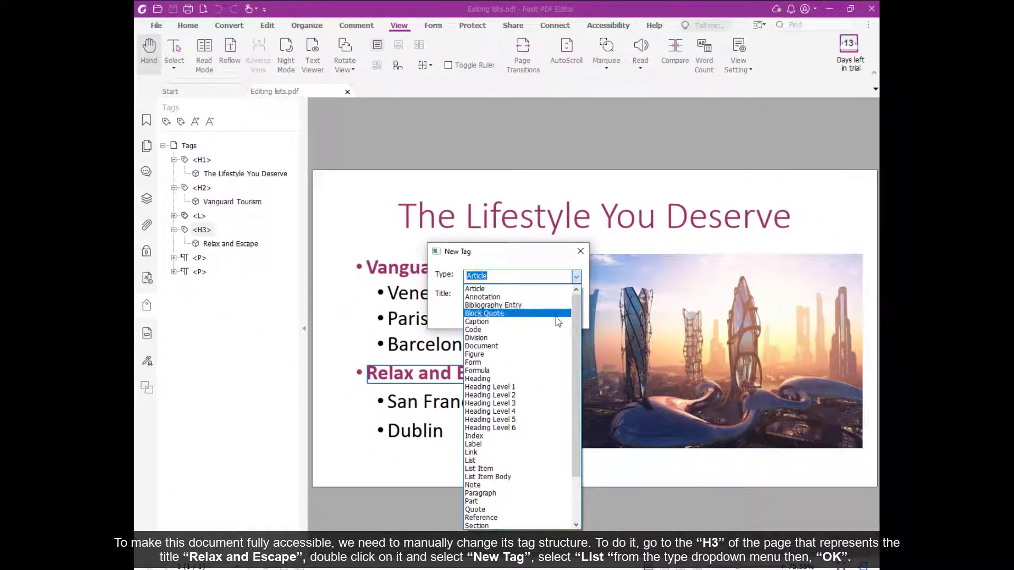
click(538, 464)
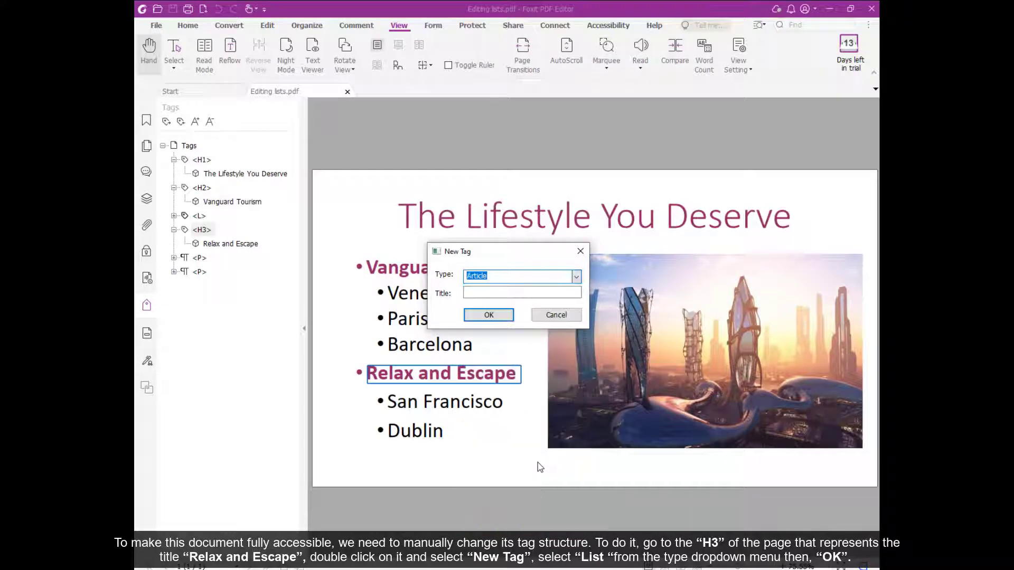
click(478, 317)
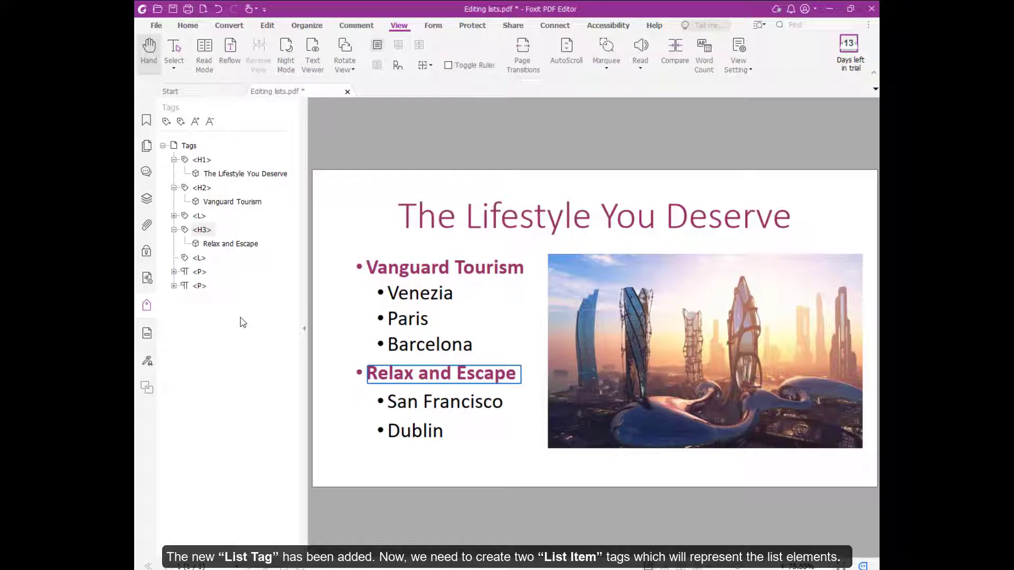
click(201, 259)
- Create two new List Item tags from the new <L> tag
right_click(201, 263)
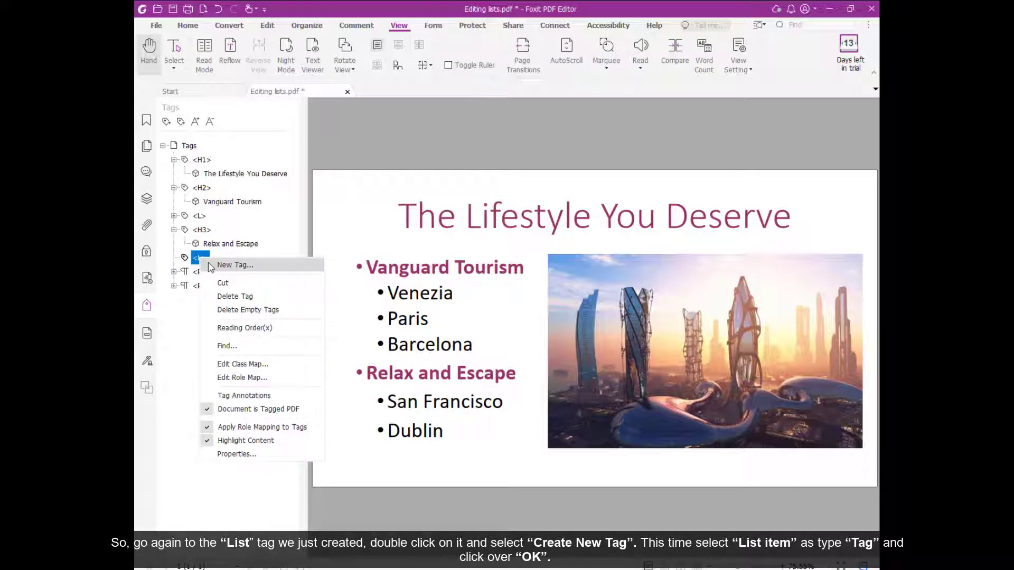
click(210, 266)
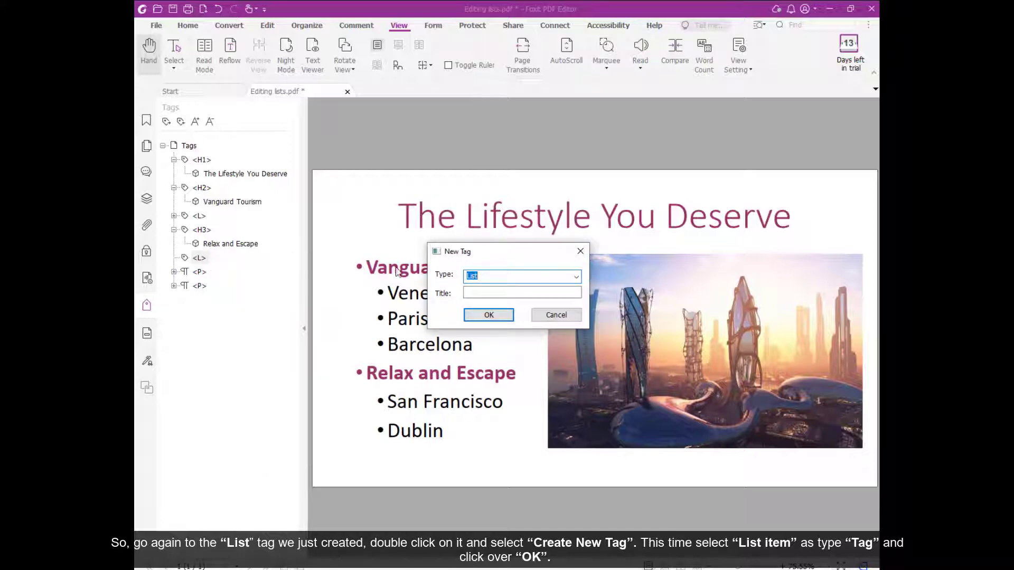
click(575, 277)
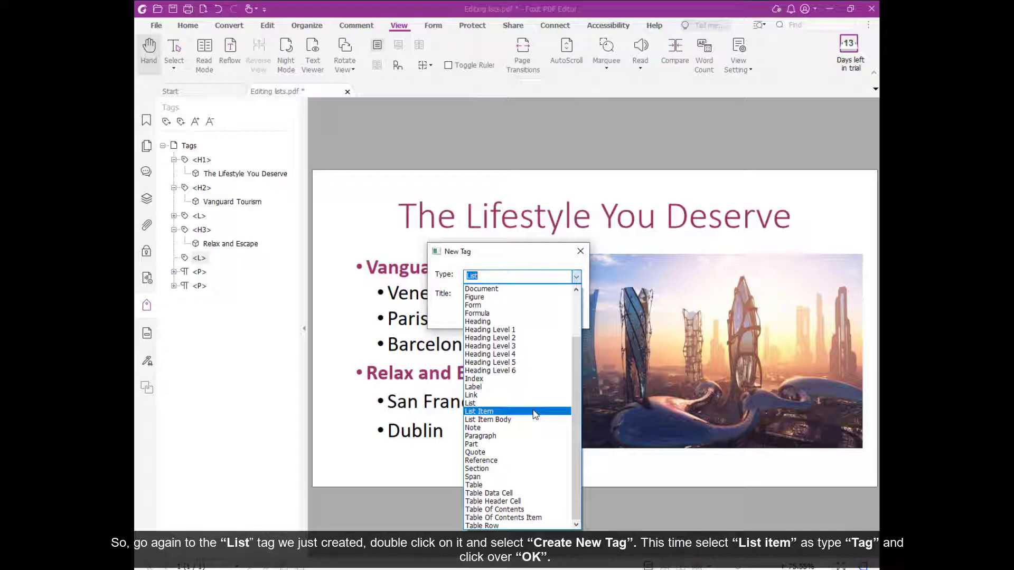
click(534, 412)
click(504, 315)
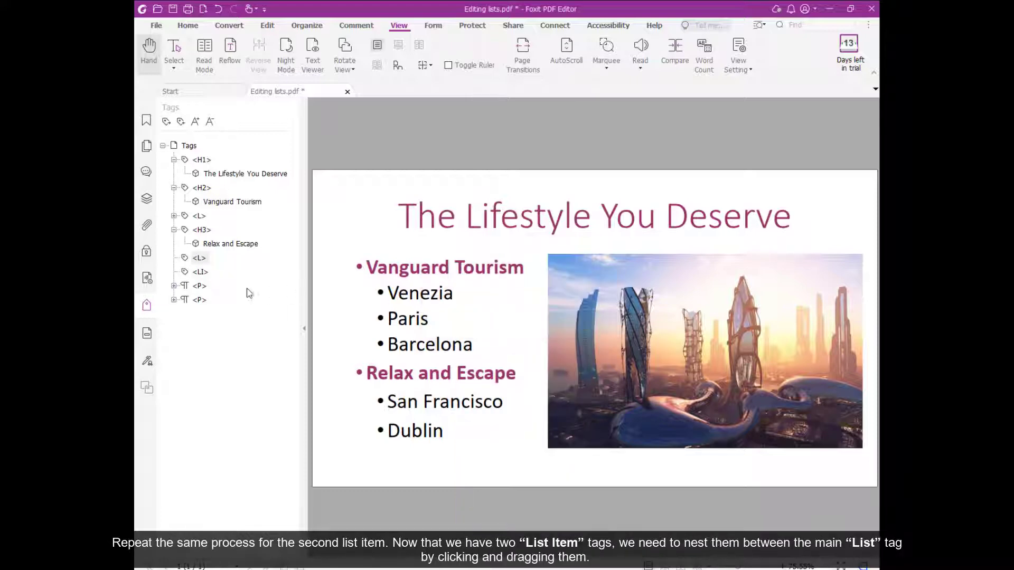
right_click(200, 260)
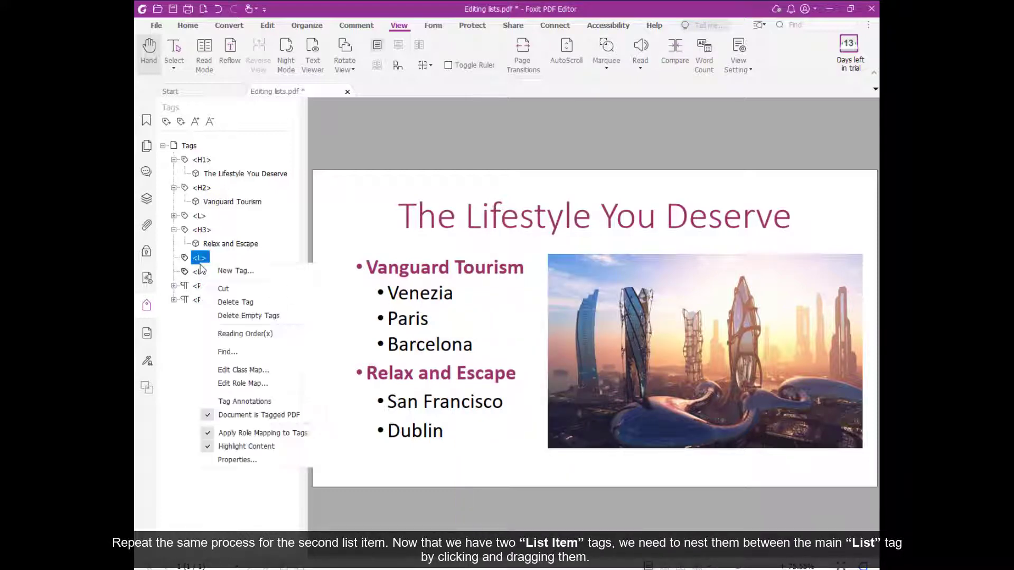
click(233, 271)
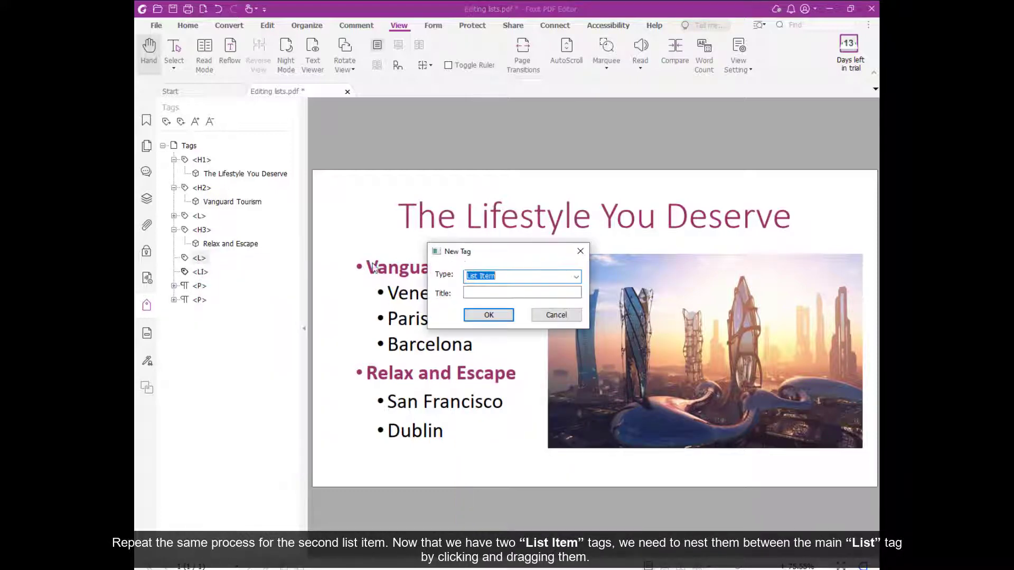
click(489, 315)
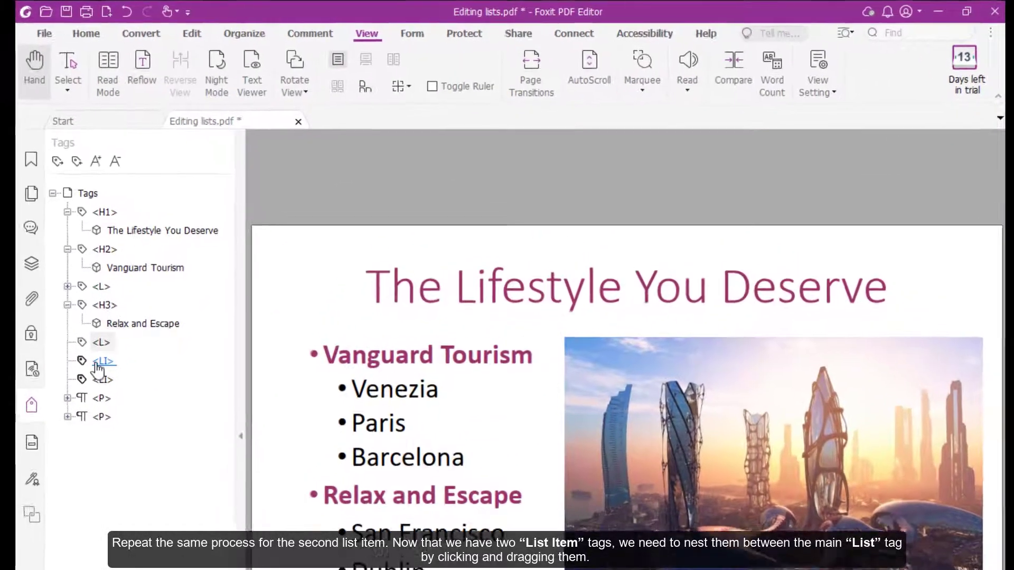
- Drag both <LI> tags inside the new <L> tag
drag(200, 271, 201, 259)
drag(94, 363, 91, 352)
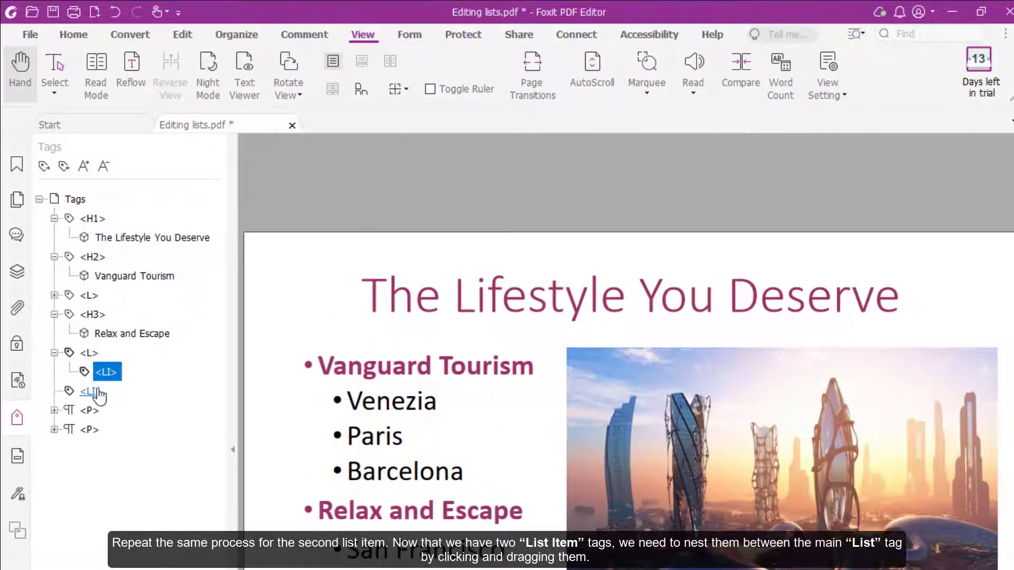
drag(95, 393, 99, 366)
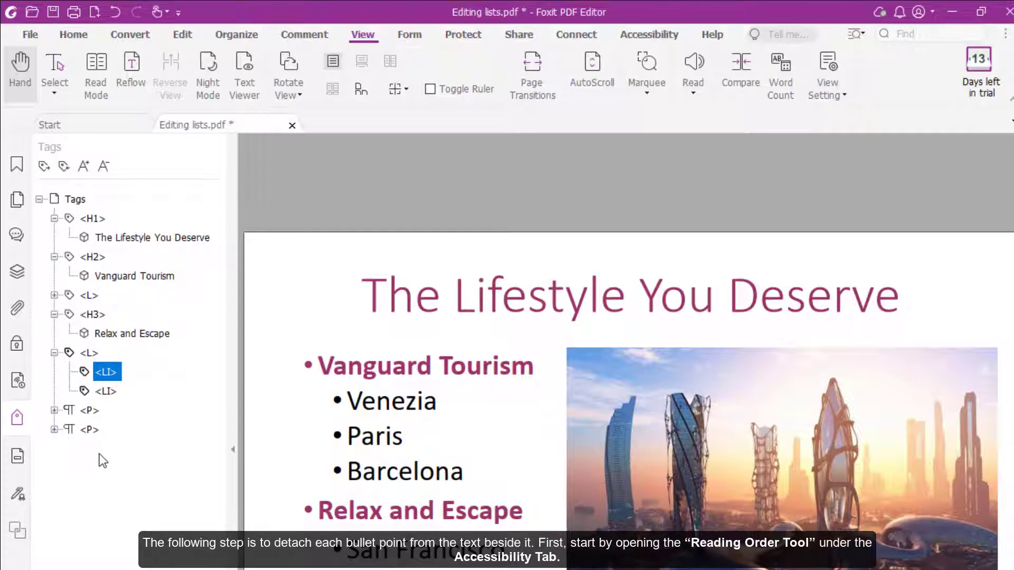
- With Touch Up Reading Order and page content groups hidden, tag the San Francisco bullet as Text
click(642, 36)
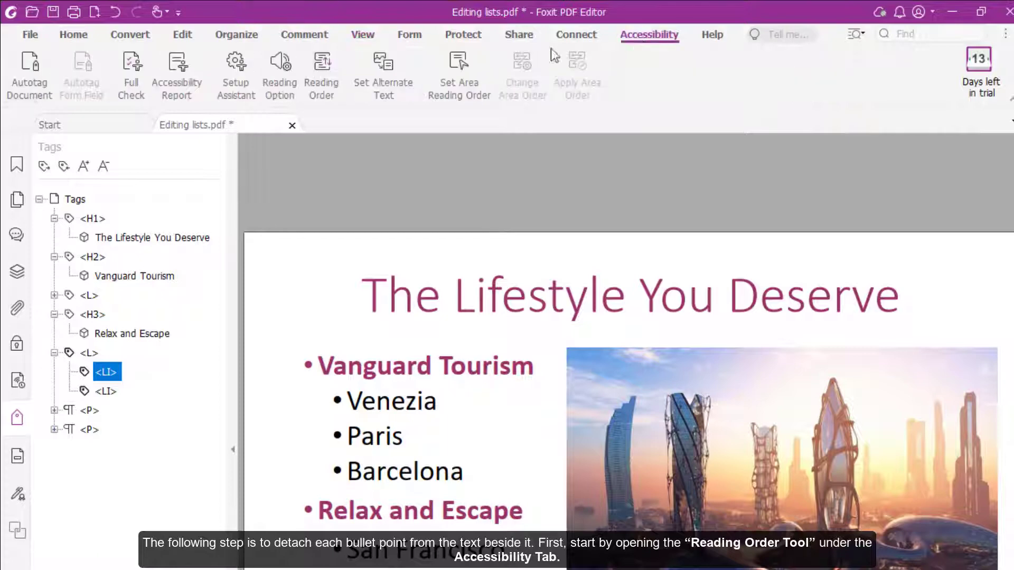
click(322, 68)
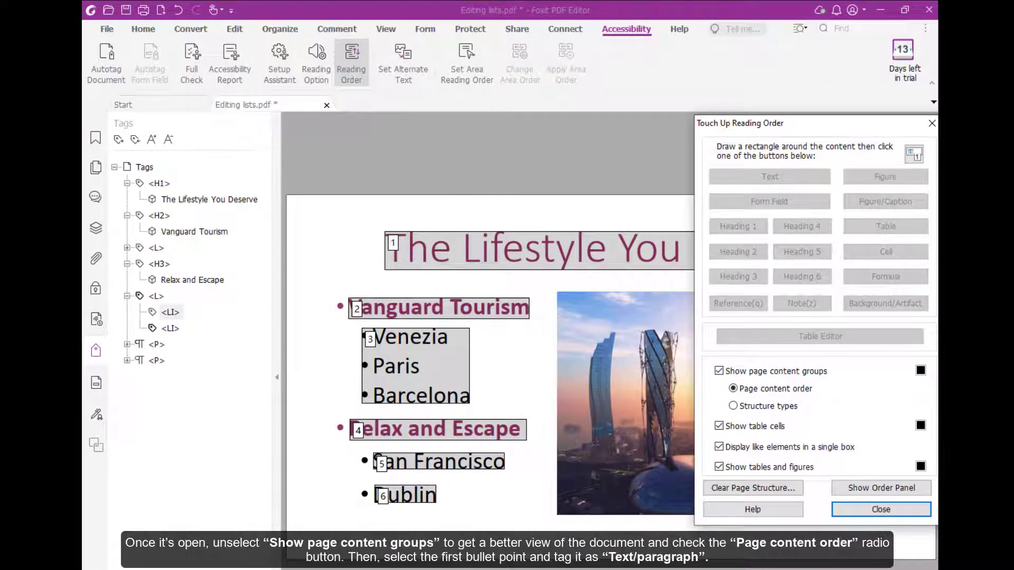
click(719, 370)
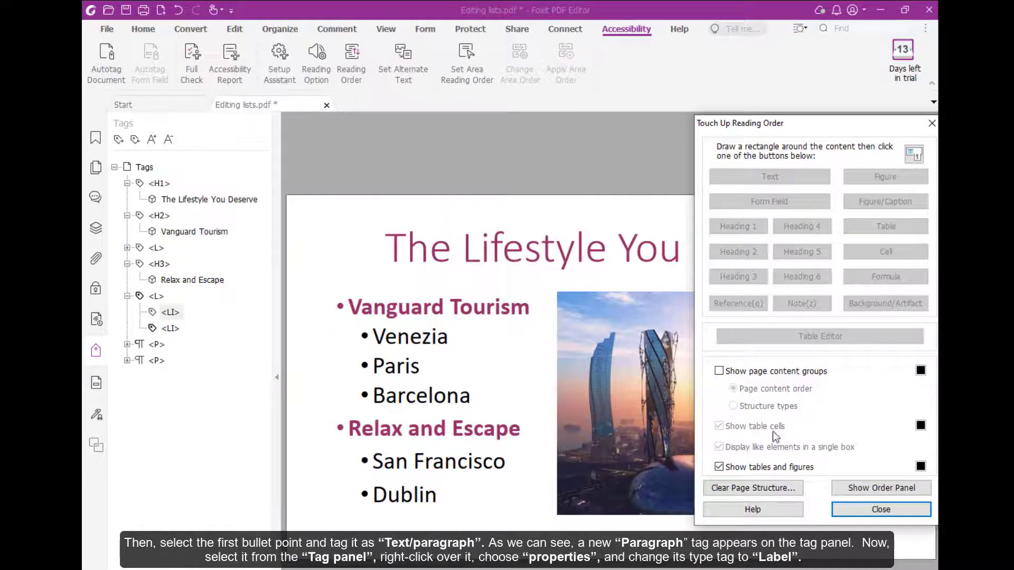
drag(362, 452, 369, 474)
key(t)
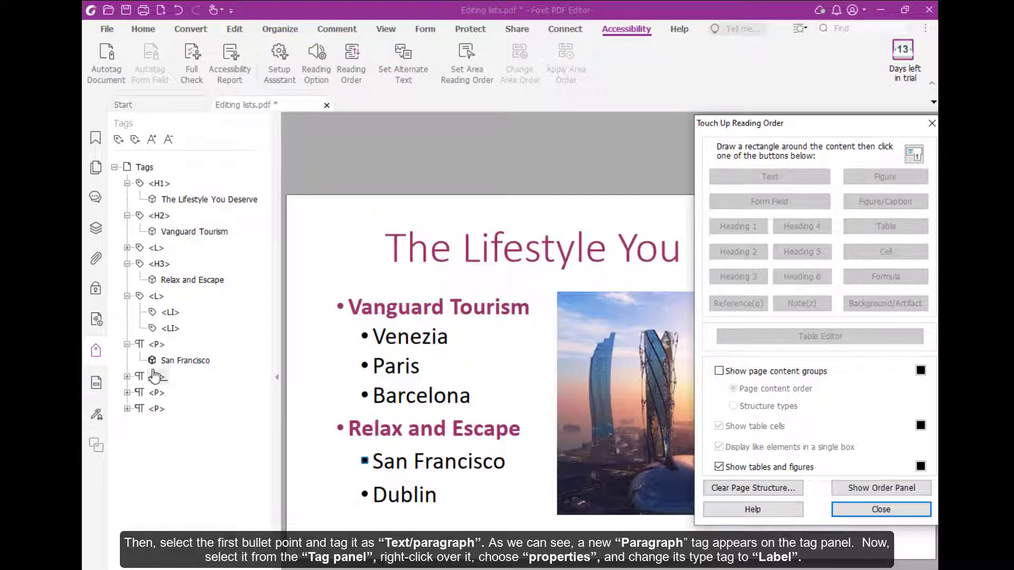
- Change the first new <P> tag's type to Label in its properties
click(154, 377)
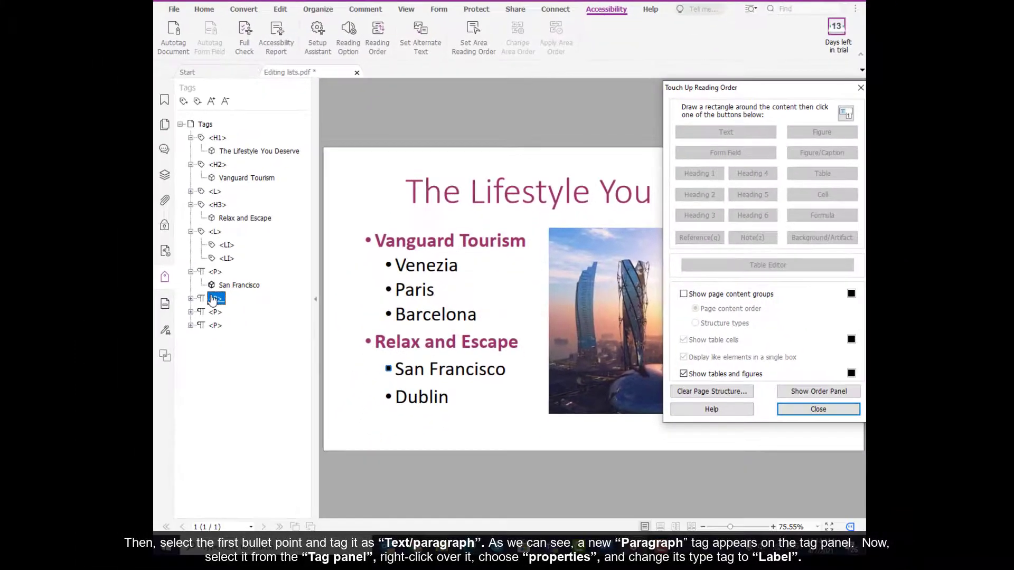
right_click(154, 376)
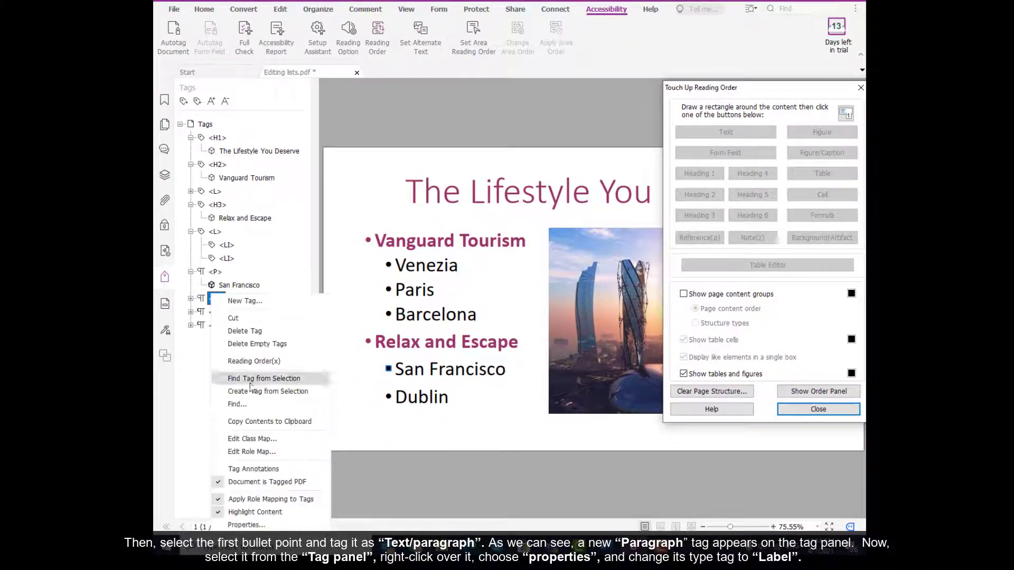
click(245, 525)
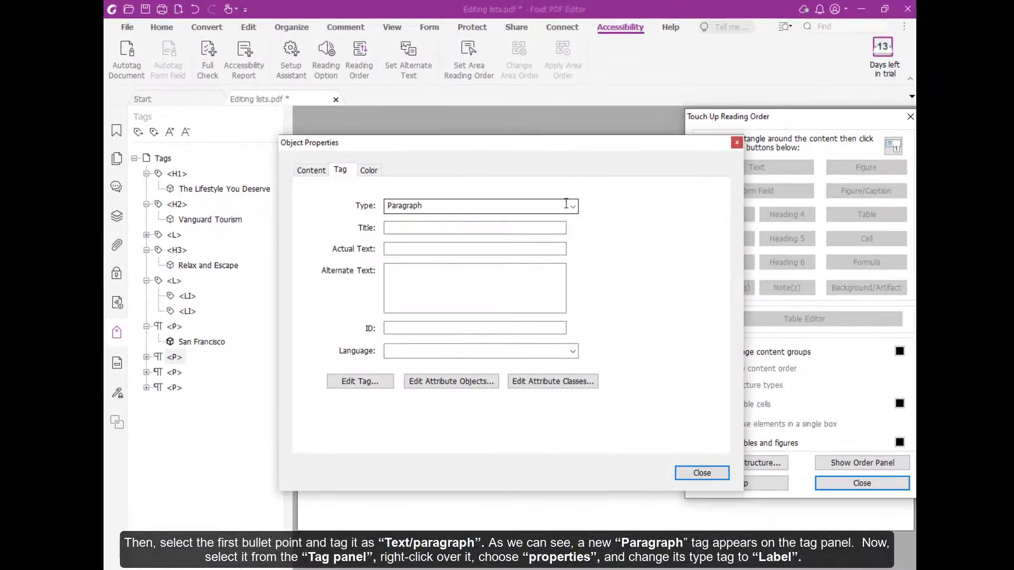
click(573, 206)
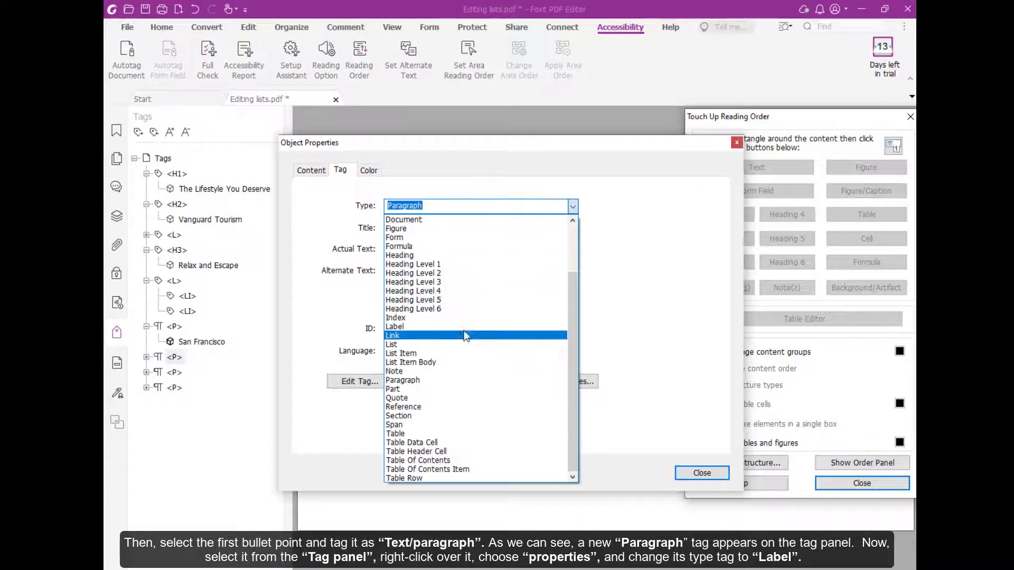
click(423, 334)
click(705, 471)
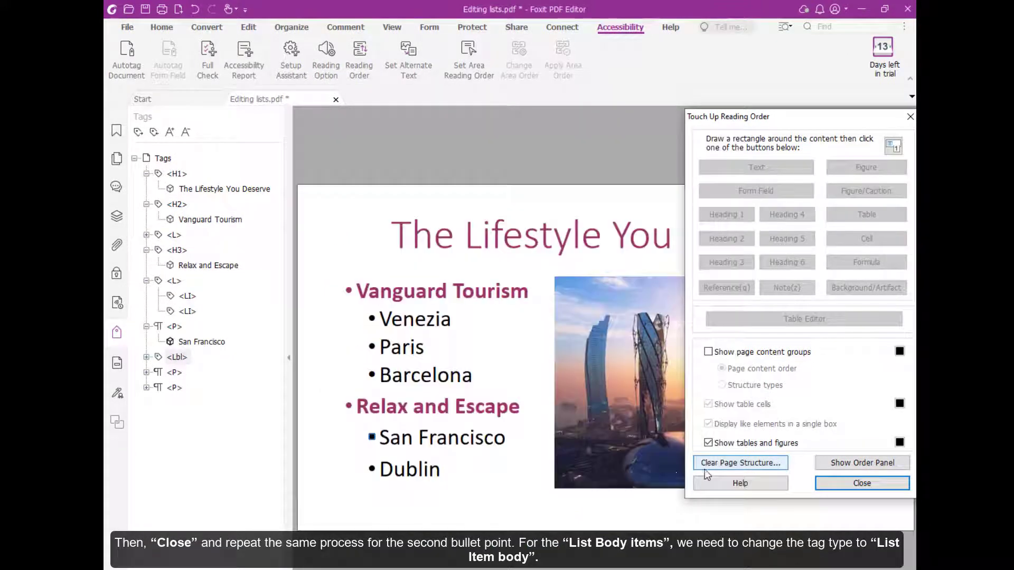
- Change the second new <P> tag's type to Label as well
click(174, 373)
right_click(210, 373)
click(212, 369)
click(572, 206)
click(423, 334)
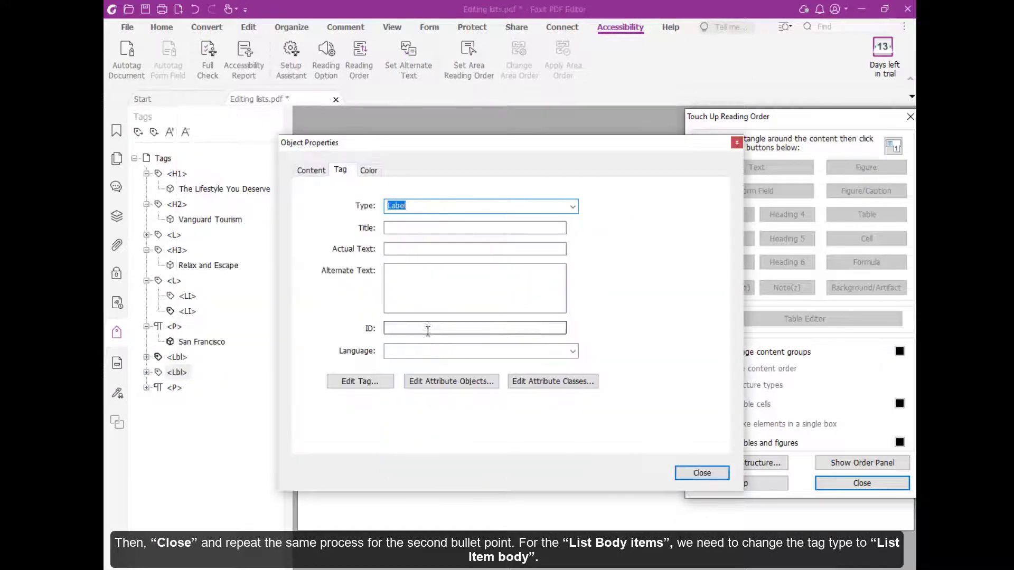
click(702, 473)
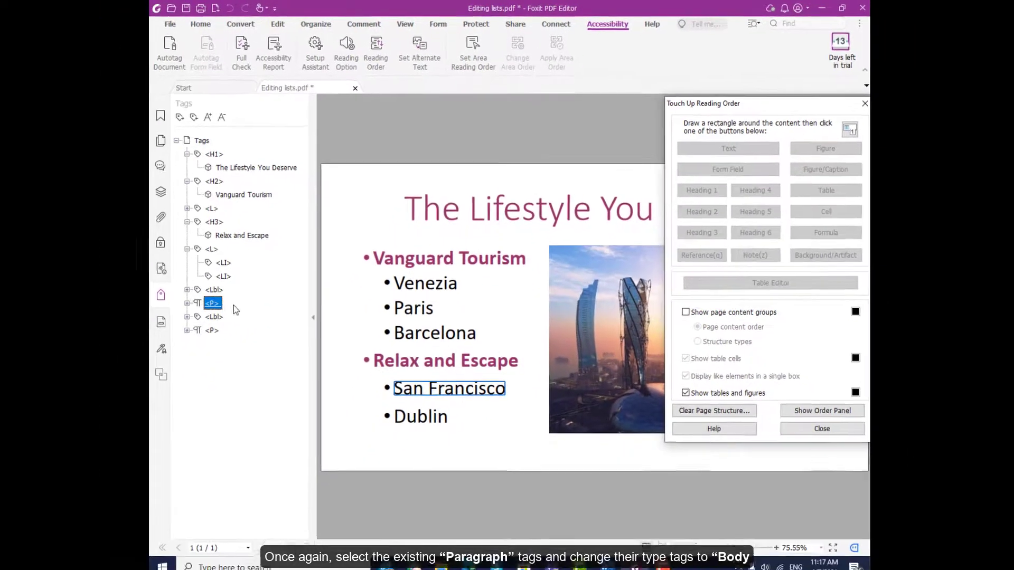
- Retype a remaining <P> tag as List Item Body through its tag properties
right_click(213, 304)
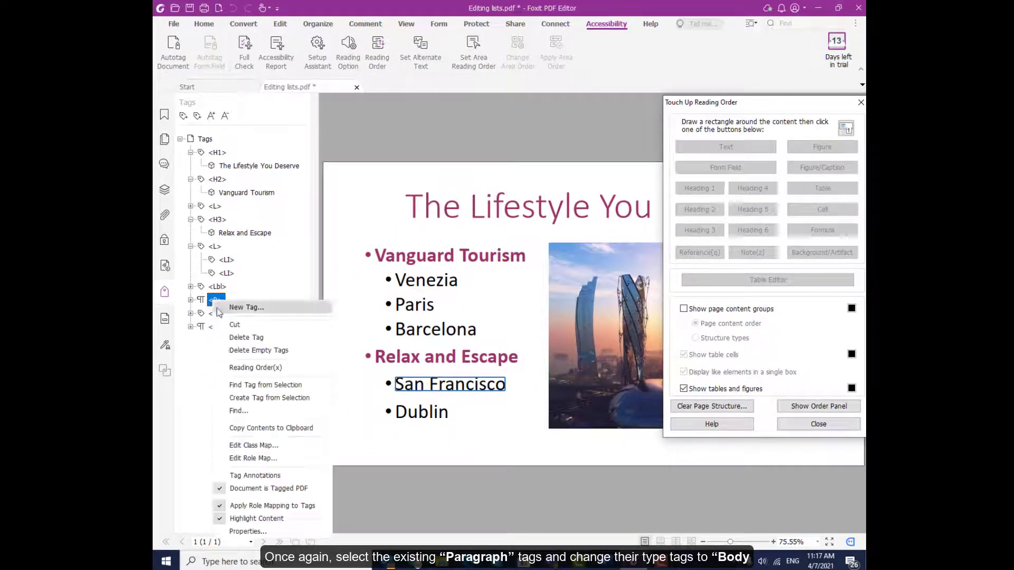
click(246, 531)
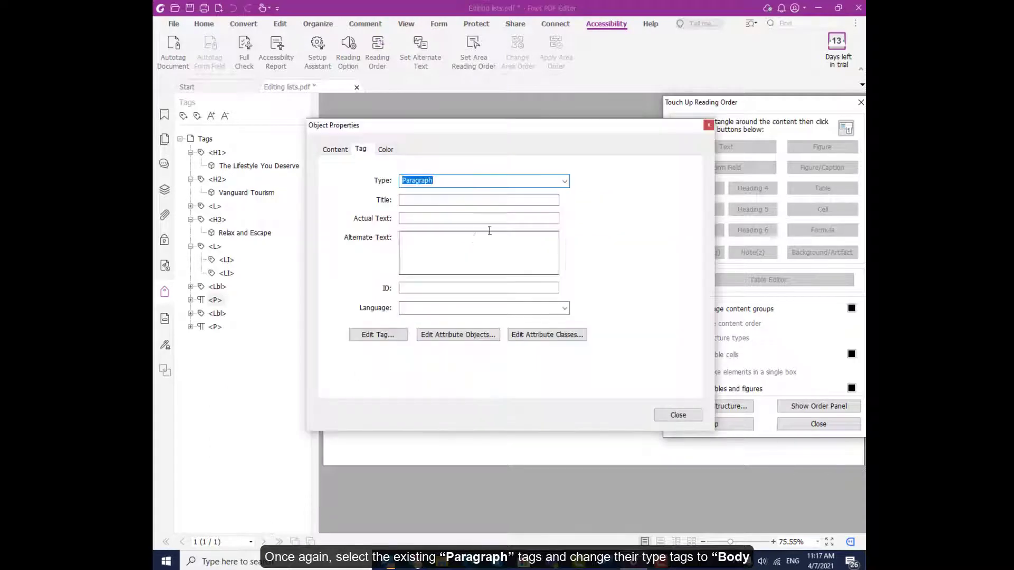
click(564, 182)
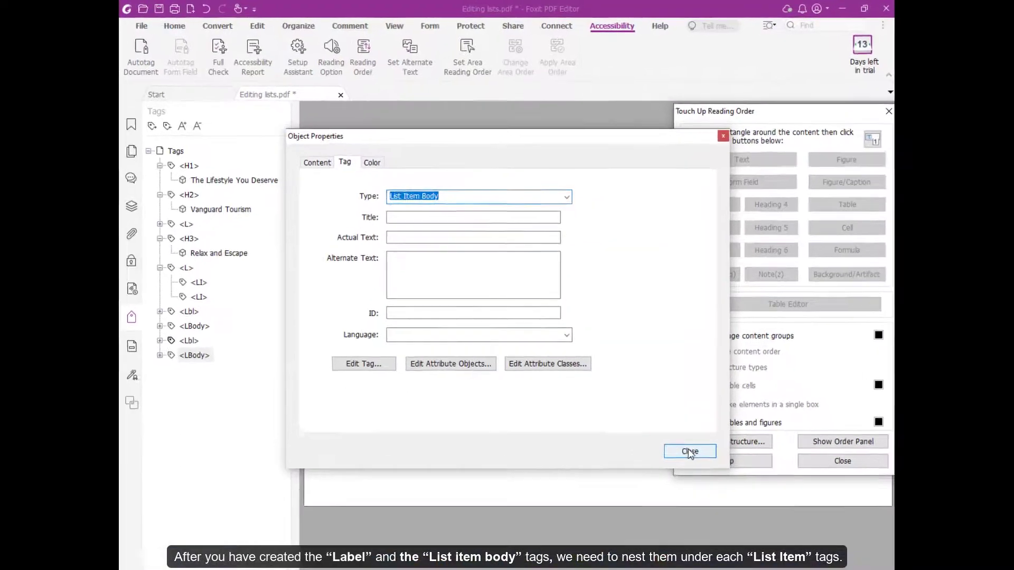
click(678, 415)
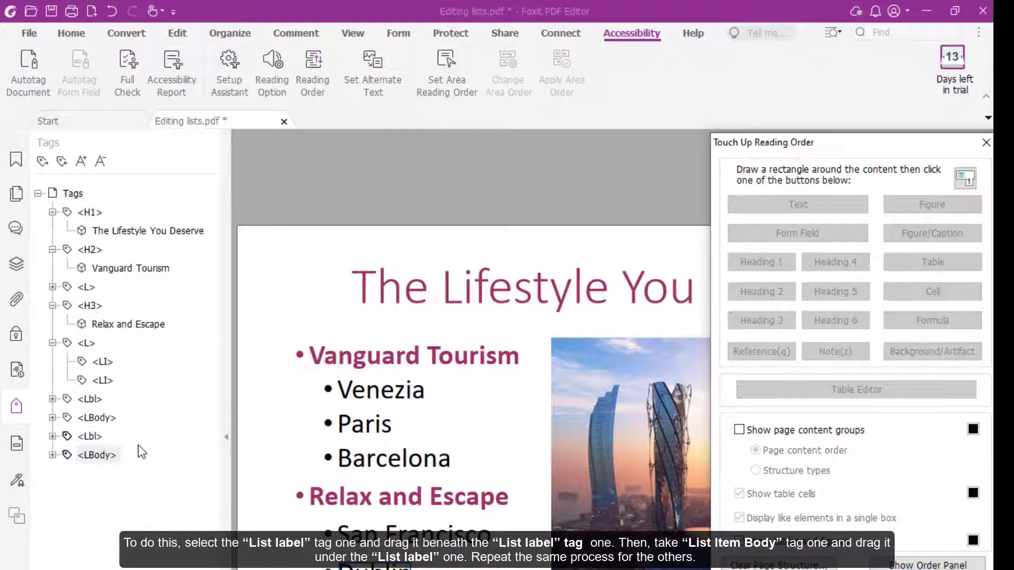
- Drag the first <Lbl> and its <LBody> tag into the first <LI> of the second list
click(92, 400)
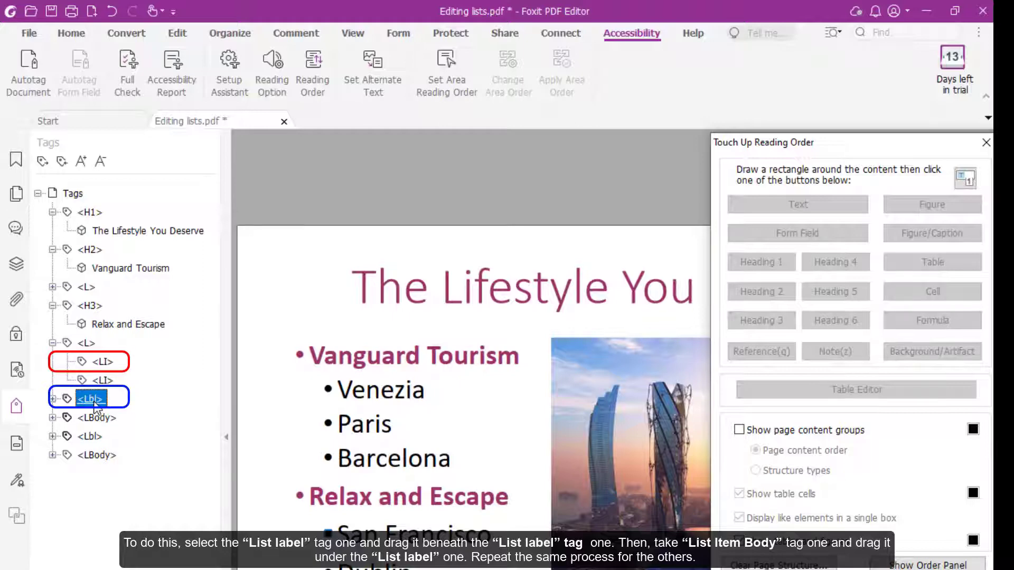
drag(93, 400, 102, 362)
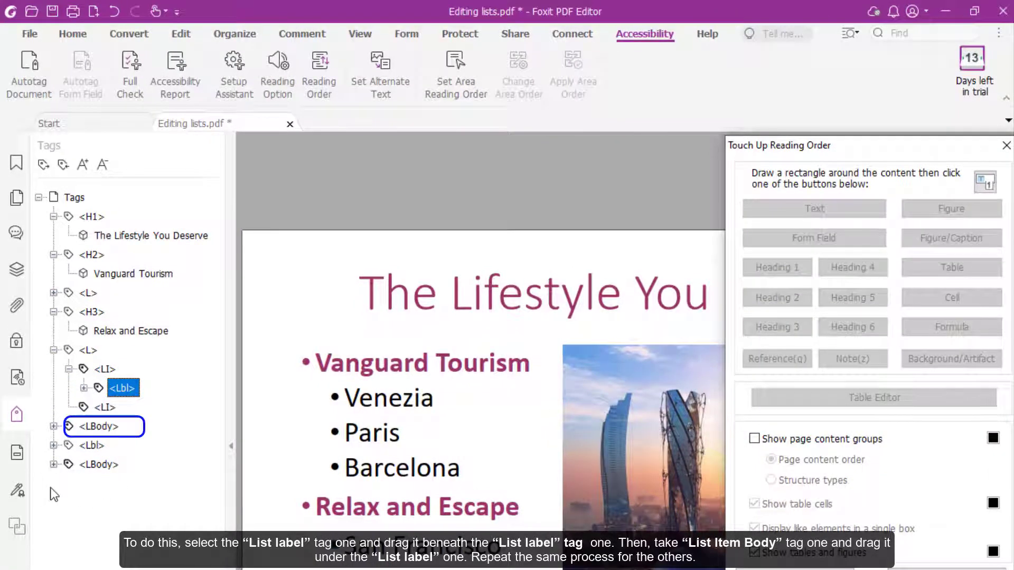
drag(98, 426, 124, 404)
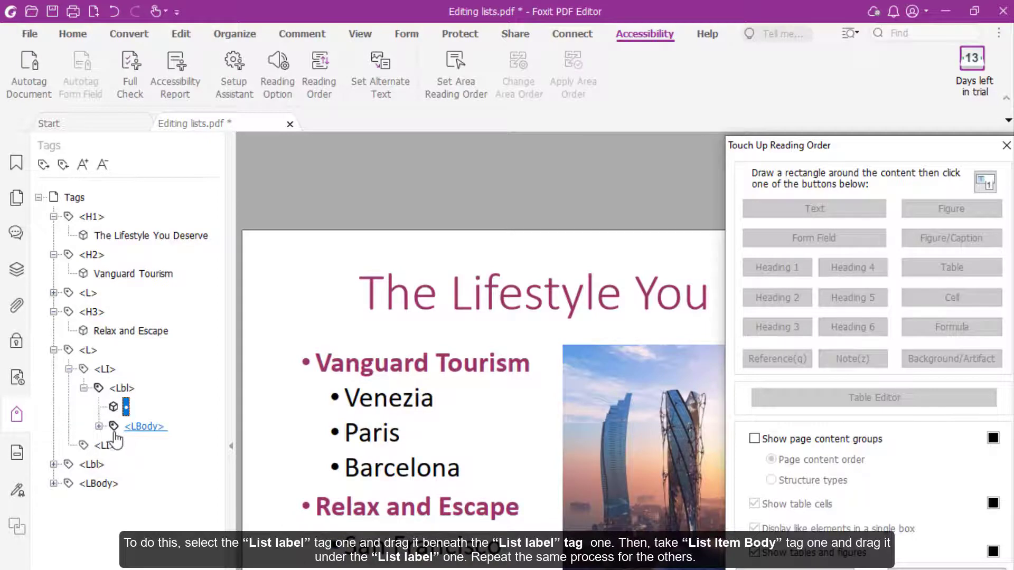